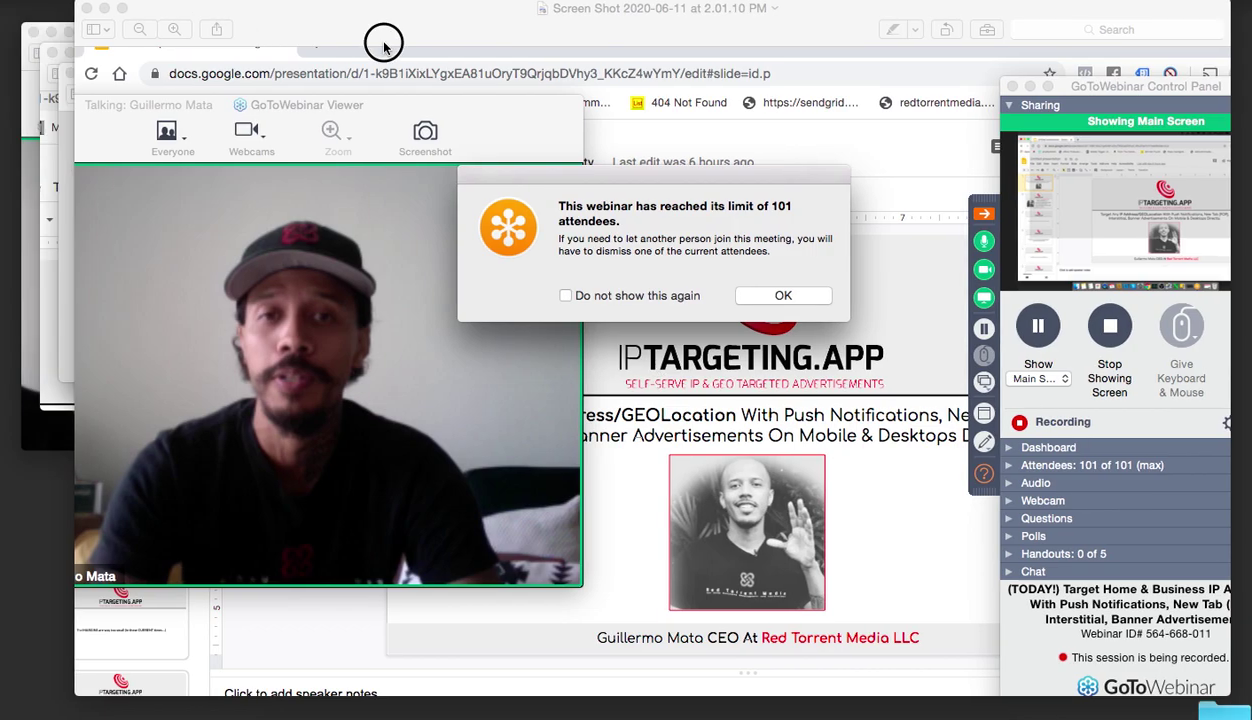
Centre the attendee questions screenshot and put away one meeting-is-full screenshot window
{"action": "mouse_move", "coordinate": [360, 8]}
{"action": "left_mouse_down"}
{"action": "mouse_move", "coordinate": [398, 250]}
{"action": "mouse_move", "coordinate": [233, 236]}
{"action": "left_mouse_up"}
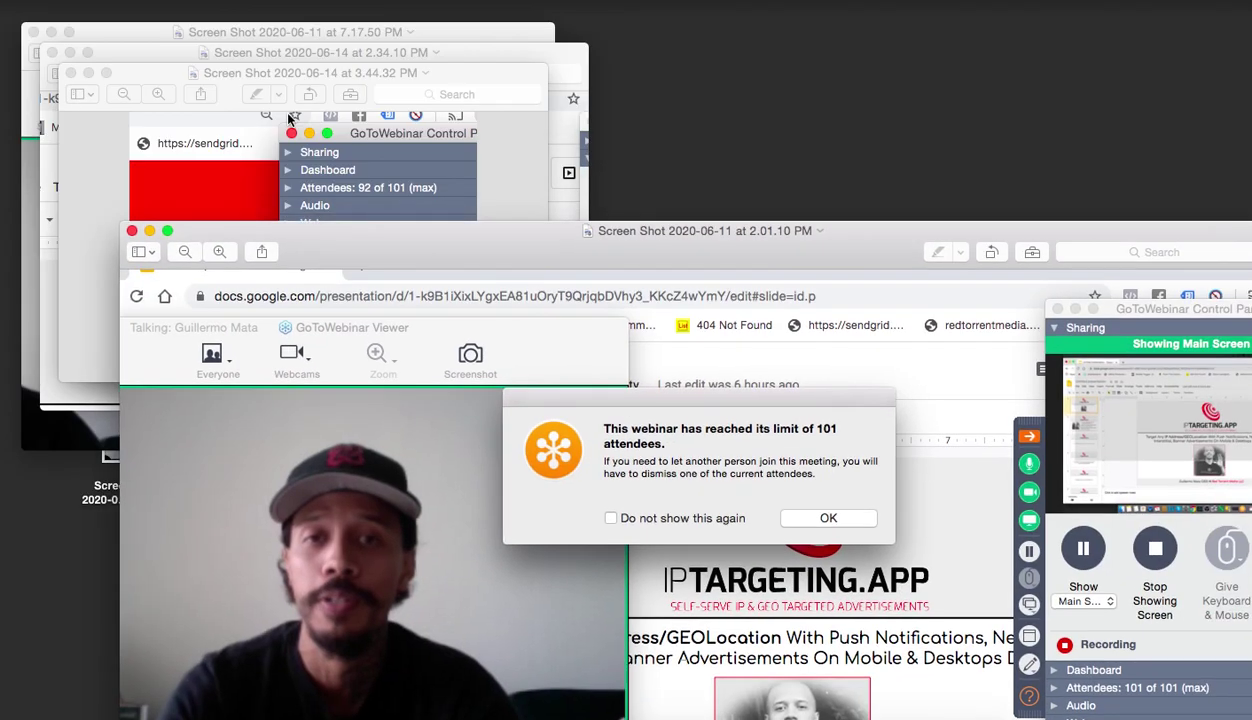
{"action": "left_click_drag", "start_coordinate": [310, 73], "coordinate": [713, 170]}
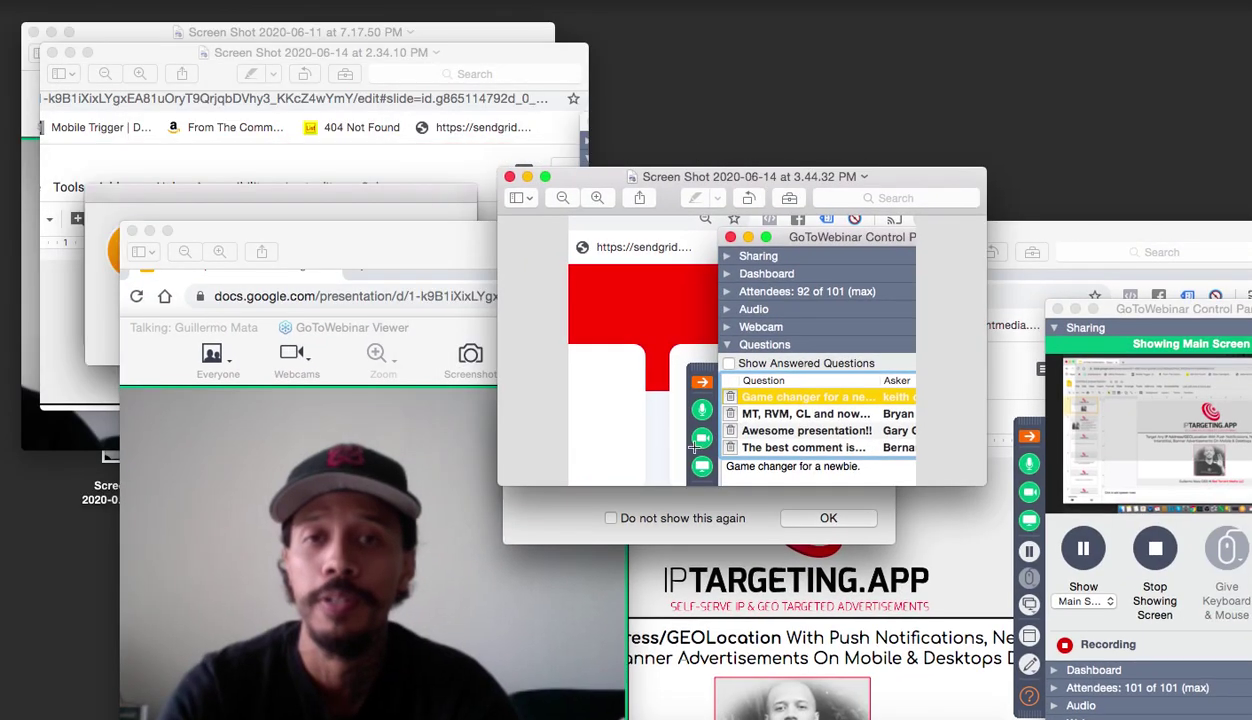
{"action": "left_click", "coordinate": [172, 45]}
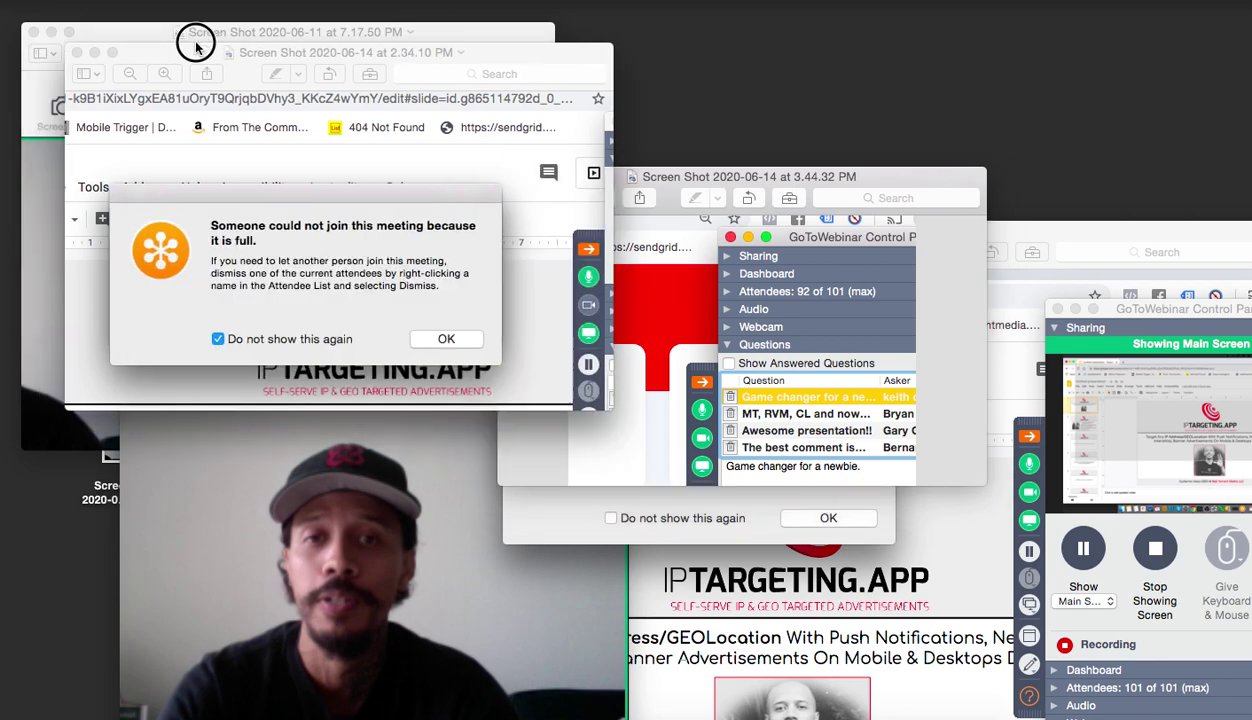
{"action": "left_click", "coordinate": [238, 33]}
{"action": "left_click", "coordinate": [52, 52]}
{"action": "left_click_drag", "start_coordinate": [146, 40], "coordinate": [266, 70]}
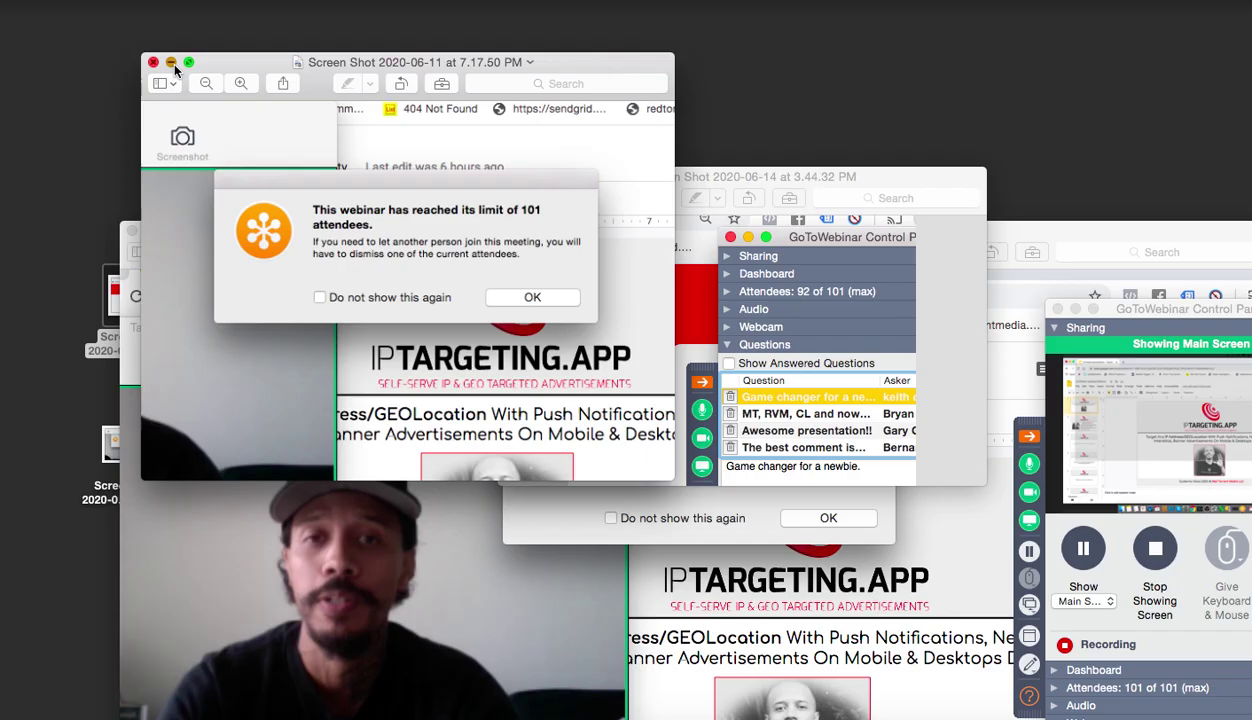
Close the 7.17.50 PM window, lower the 2.01.10 PM window, and bring attendee questions forward
{"action": "left_click", "coordinate": [153, 62]}
{"action": "left_click", "coordinate": [330, 230]}
{"action": "double_click", "coordinate": [330, 205]}
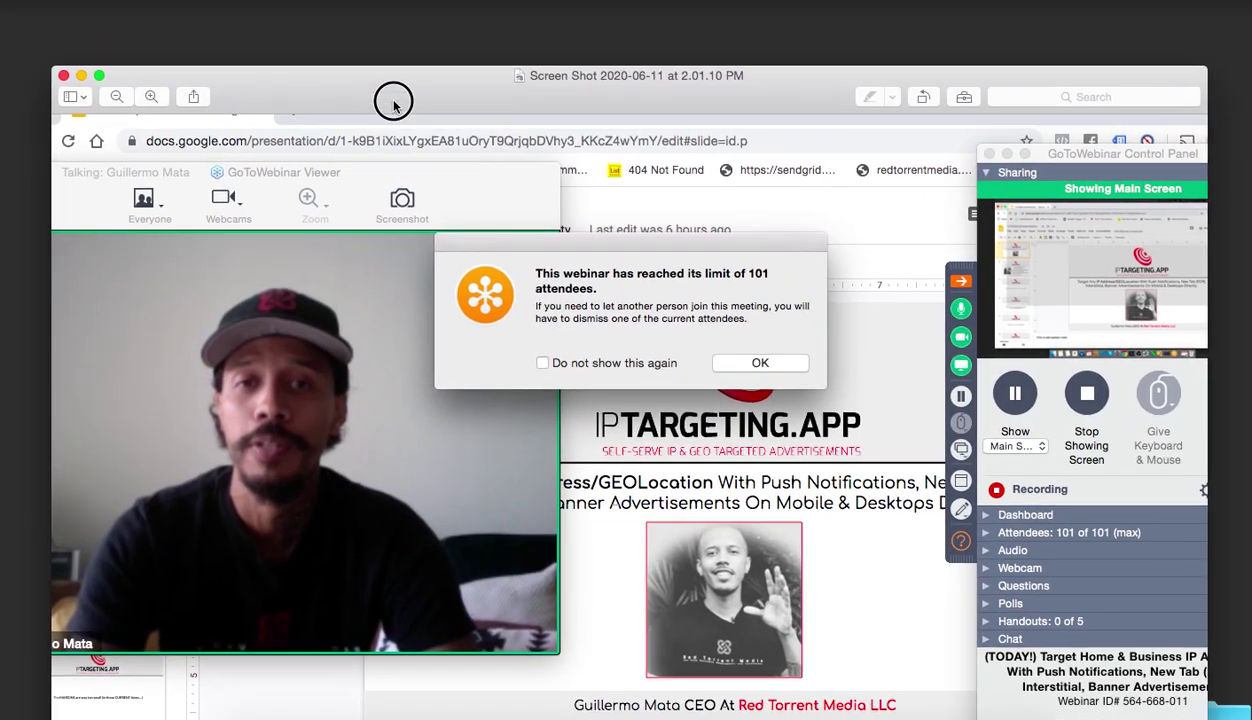
{"action": "left_click_drag", "start_coordinate": [375, 50], "coordinate": [423, 240]}
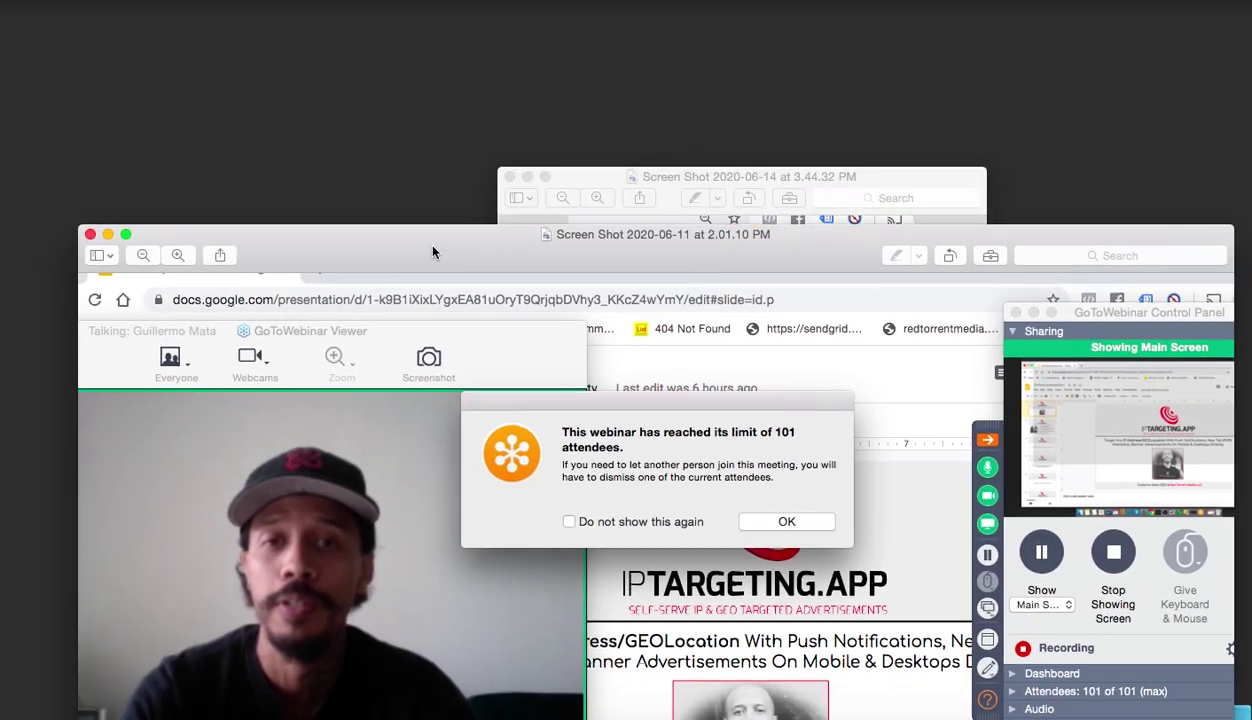
{"action": "left_click", "coordinate": [576, 176]}
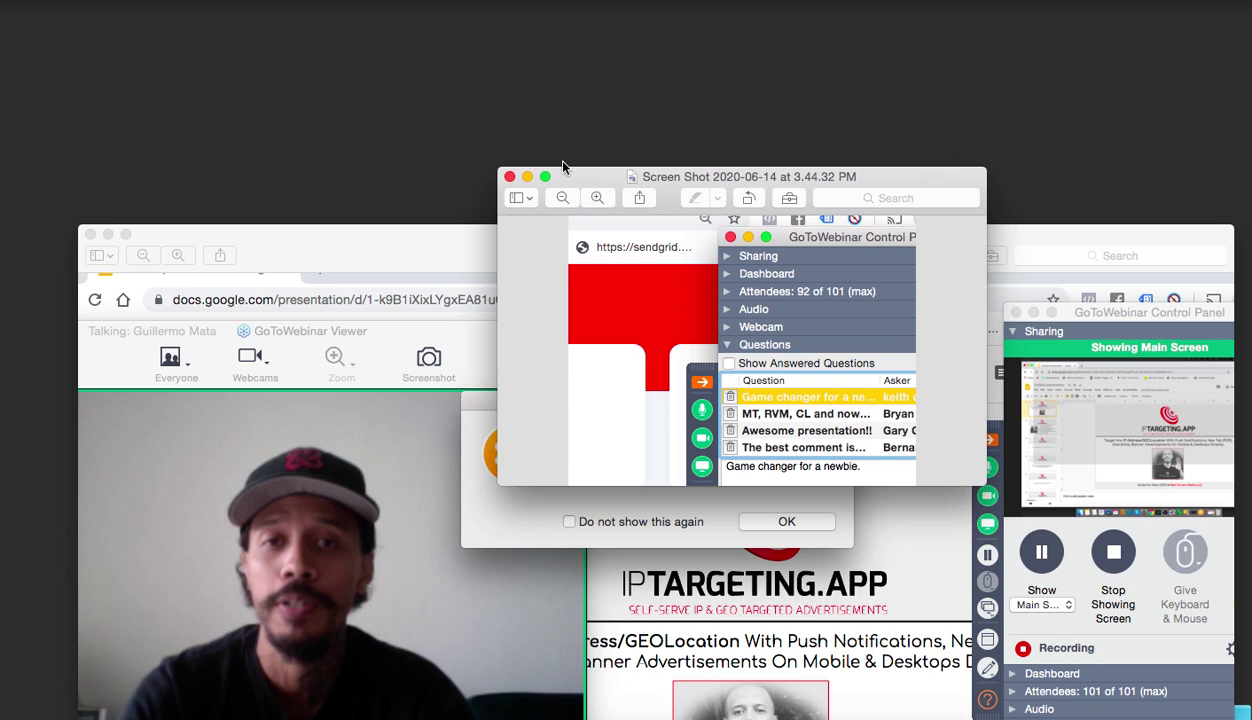